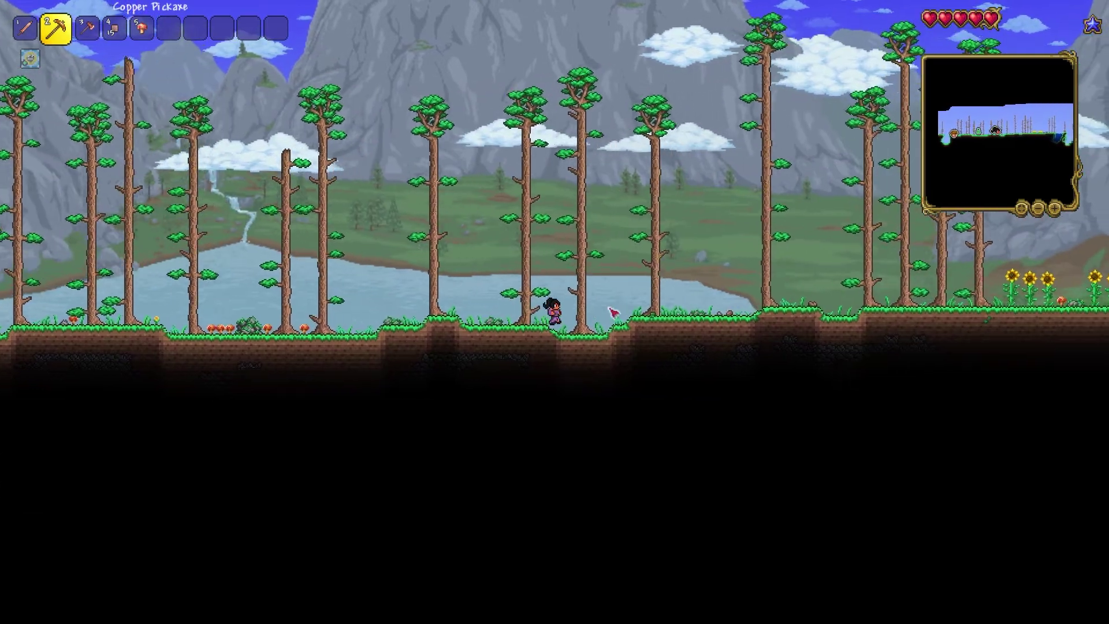
Step: Walk the Terraria character east across the forest to the sunflowers by the water
key(d)
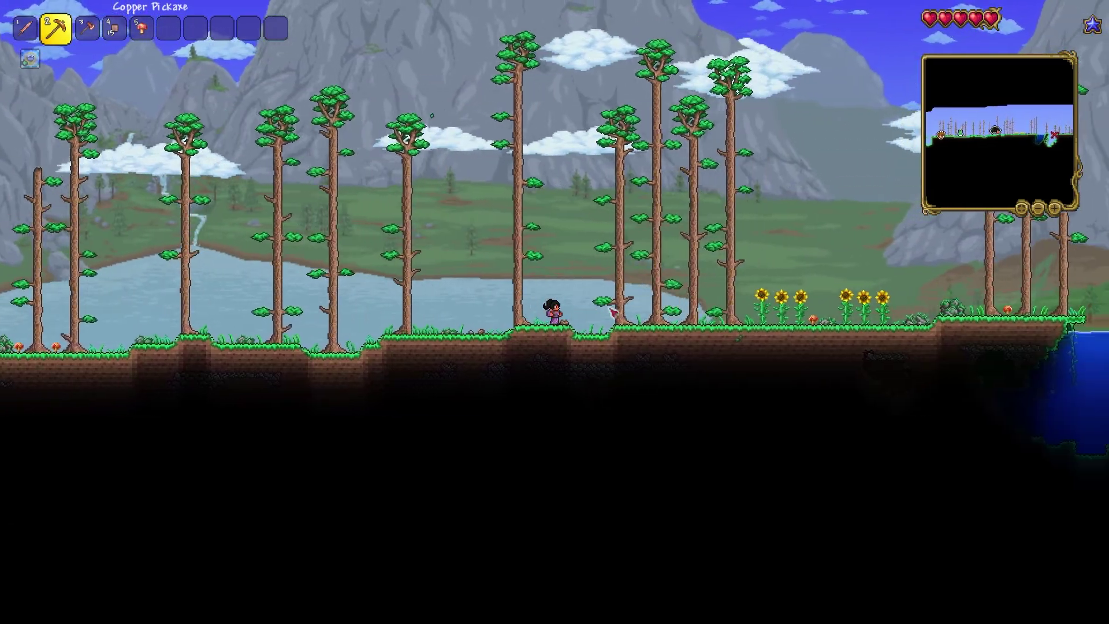
key(d)
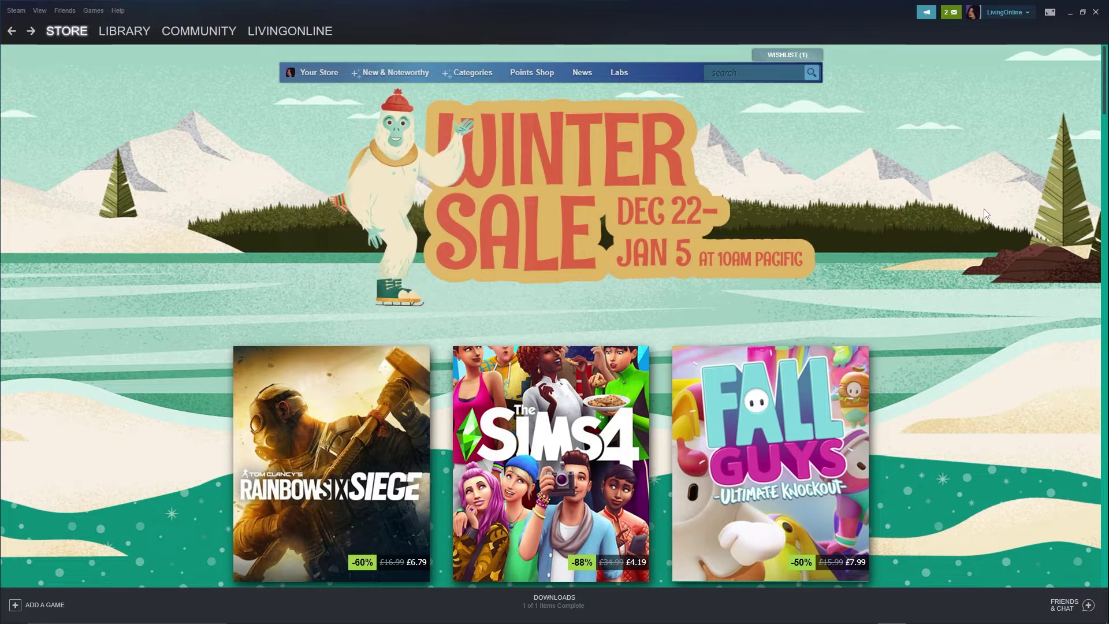
Step: Search the Steam store for 'tmodloader' and install tModLoader to the default location
click(766, 70)
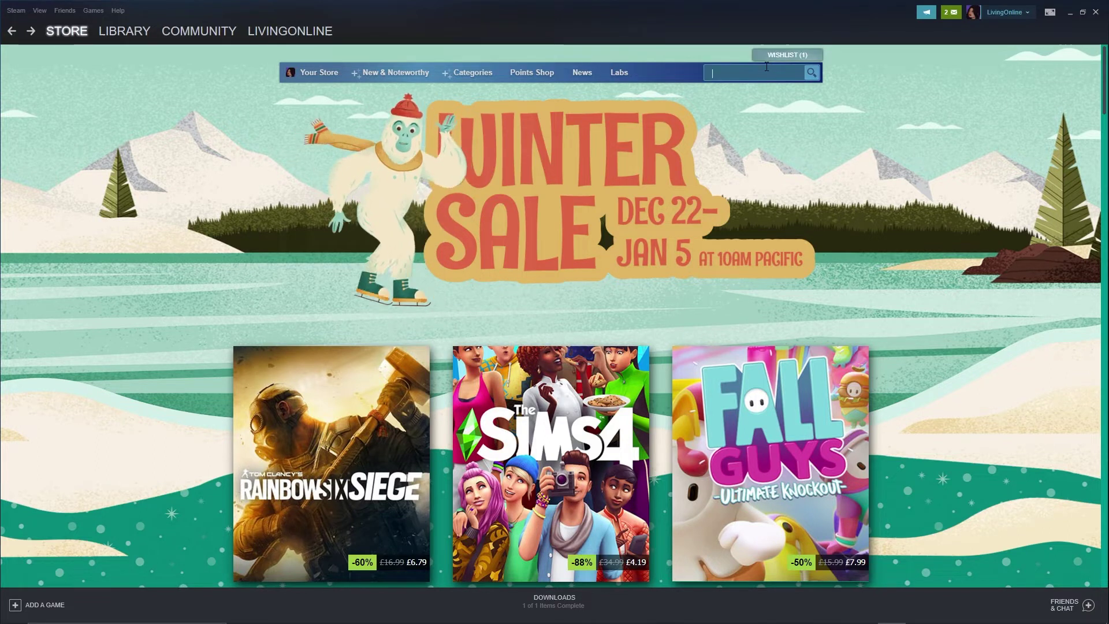
text(tmodloader)
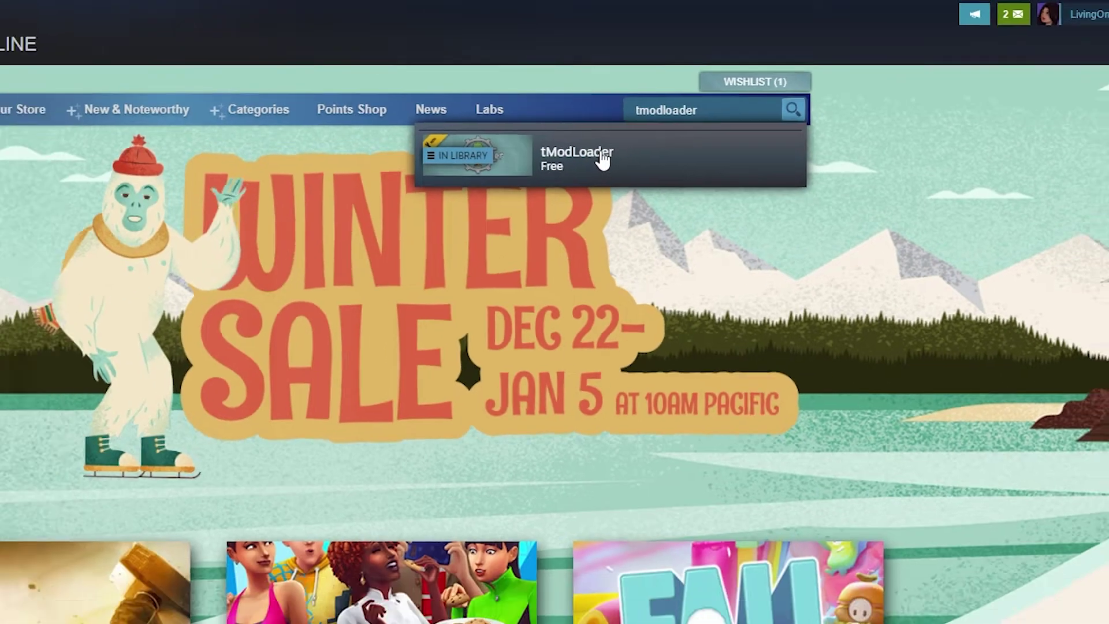
click(551, 186)
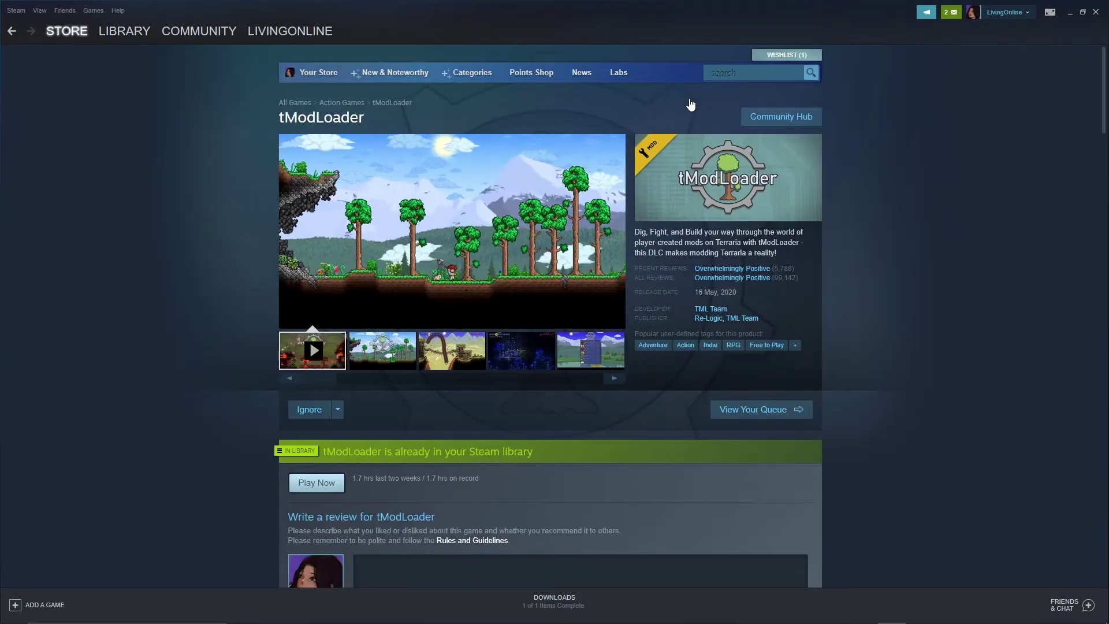
scroll(610, 386, down, 4)
scroll(609, 386, down, 6)
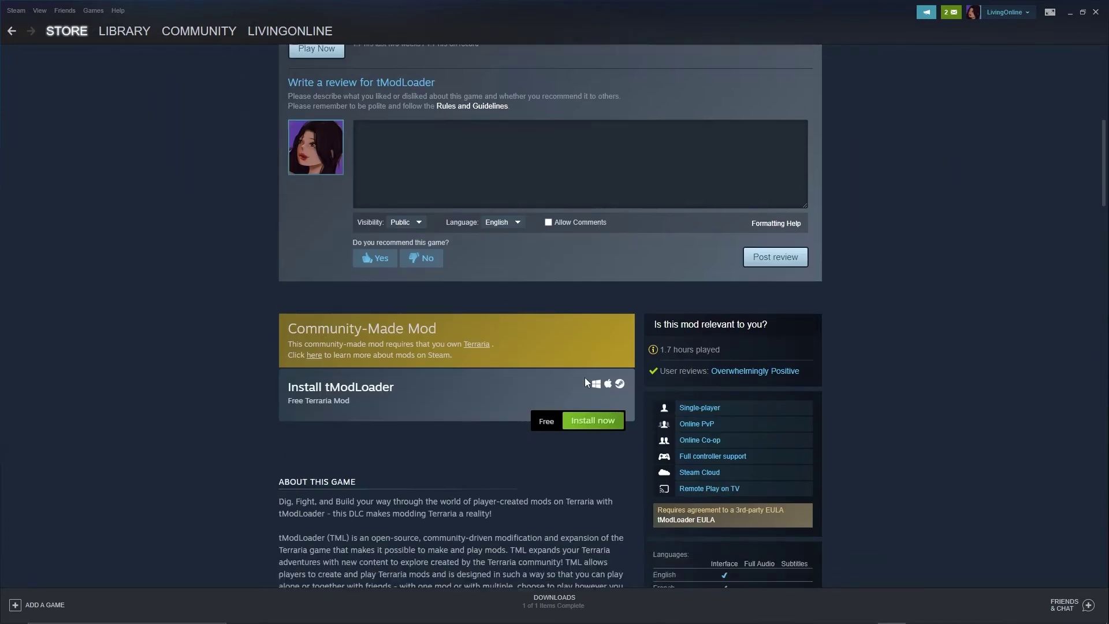
click(583, 280)
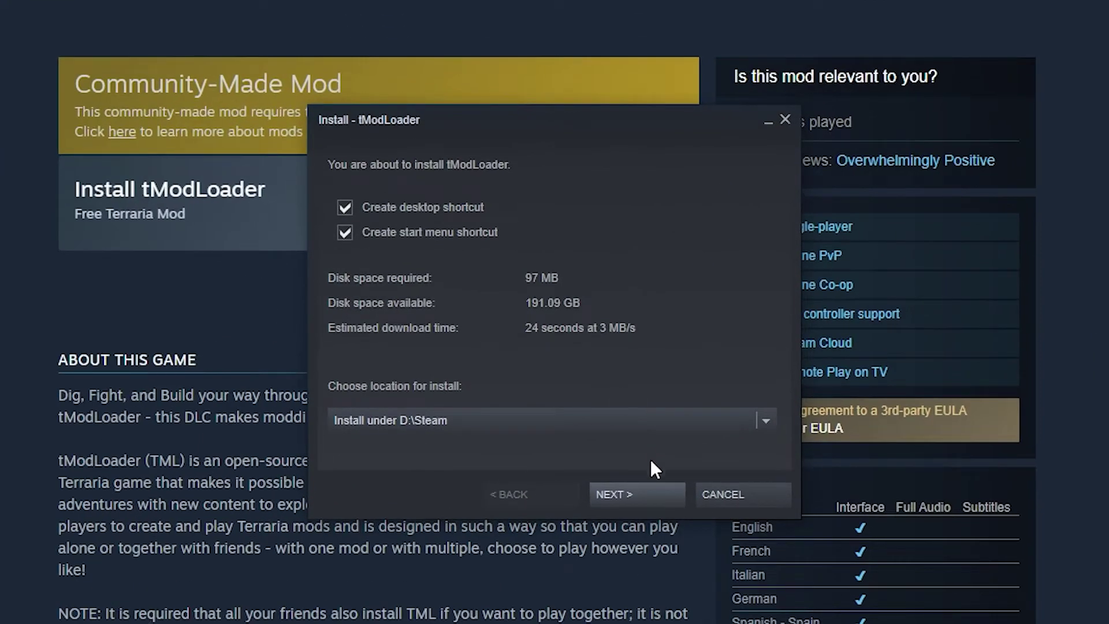
click(646, 491)
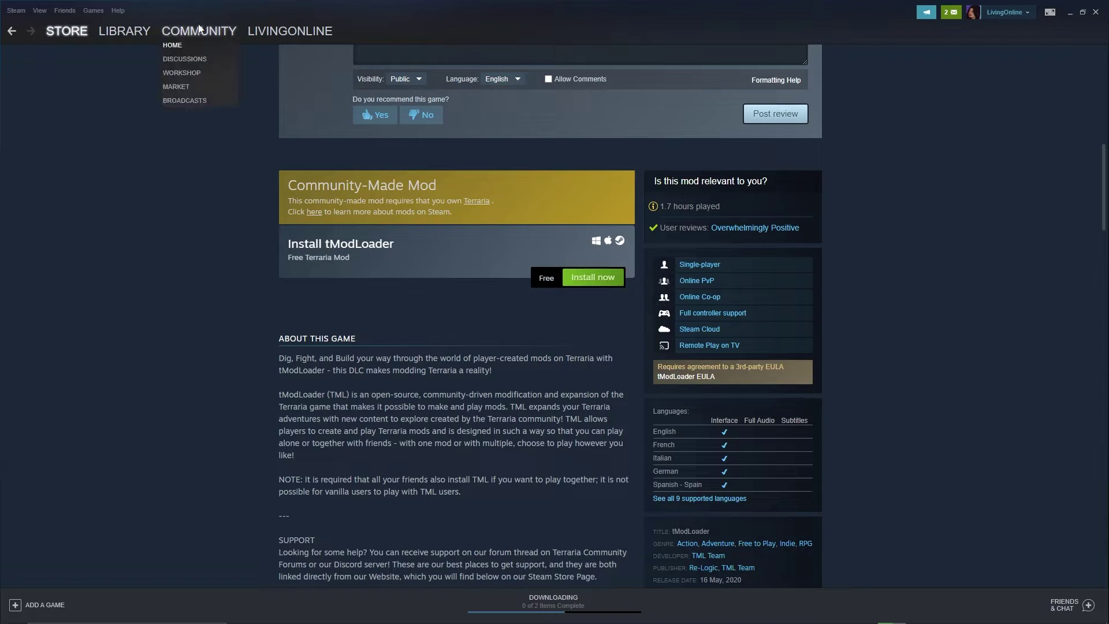
Step: Launch tModLoader from its page in the Steam library
click(143, 38)
click(116, 55)
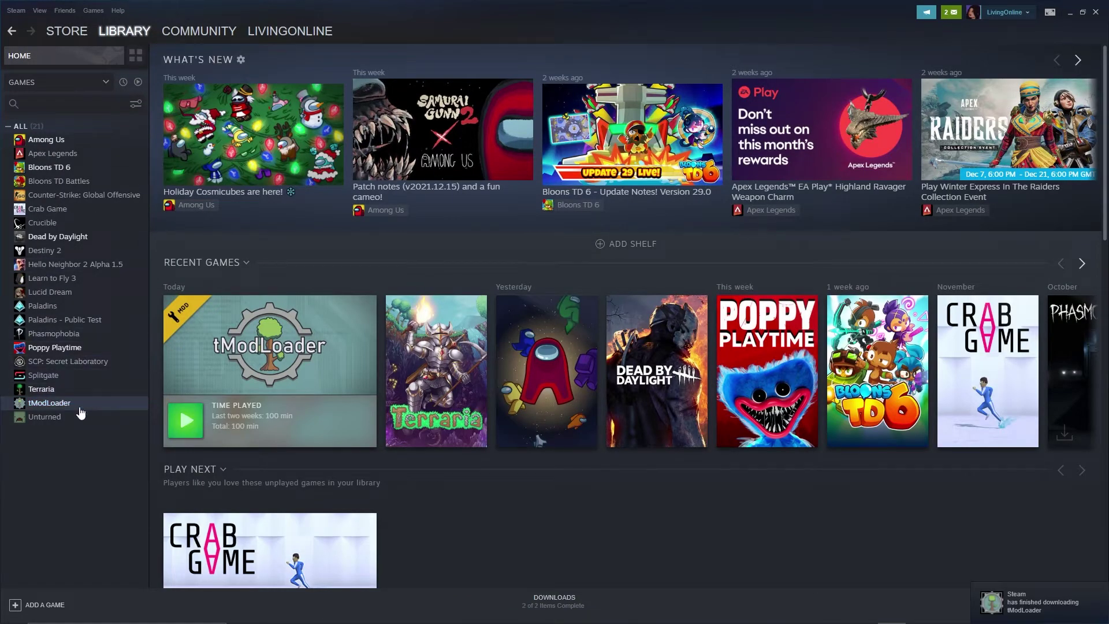
click(64, 403)
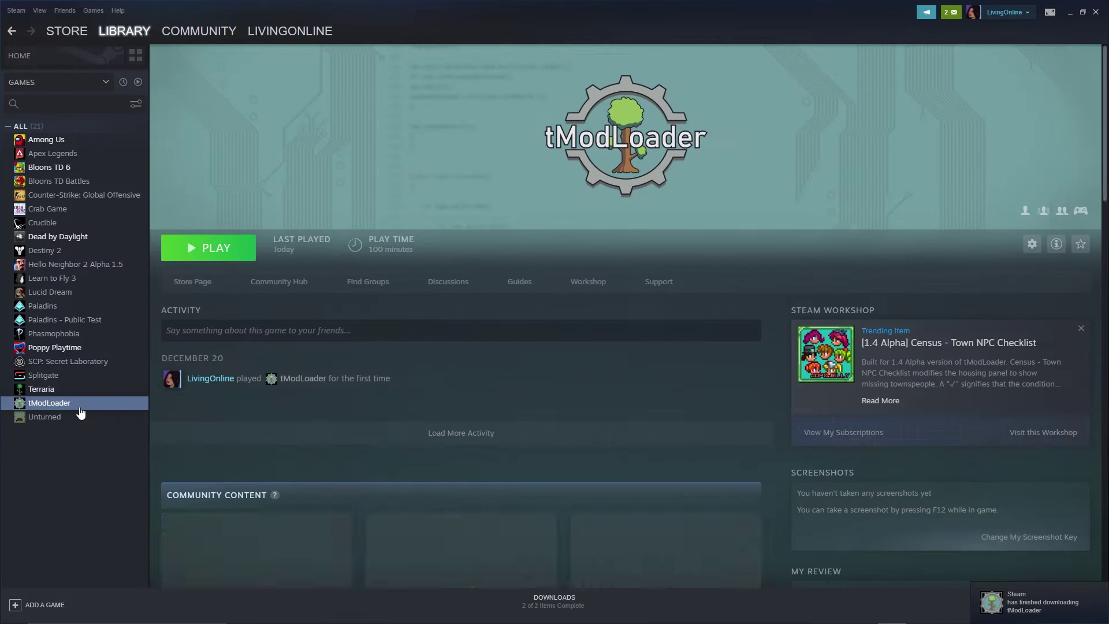
click(241, 251)
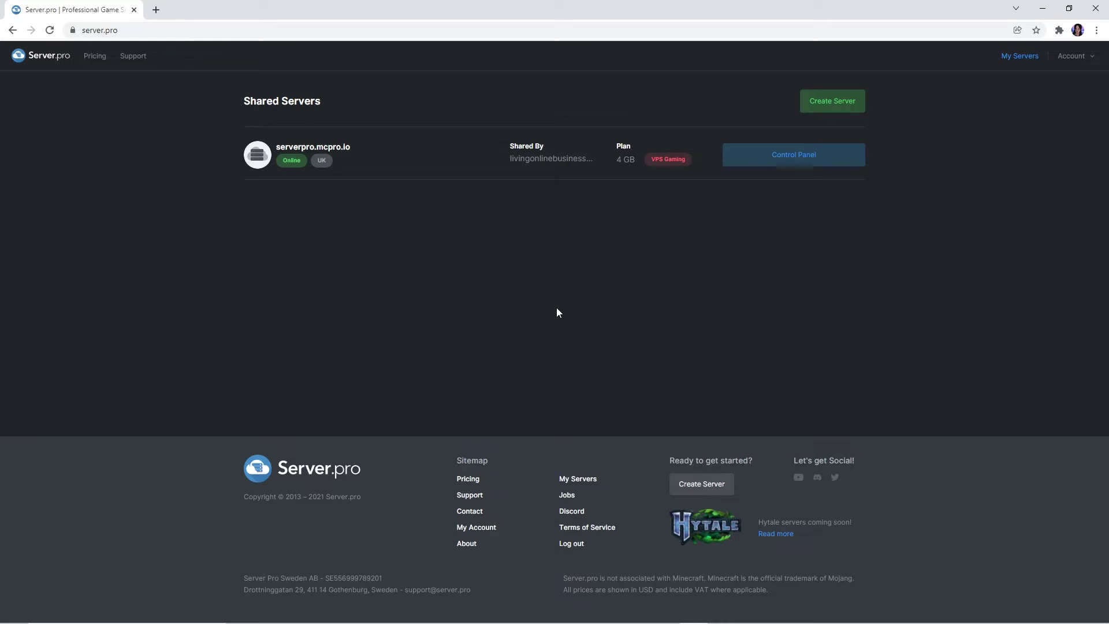
Step: Open the control panel for the serverpro.mcpro.io shared server on the VPS Gaming plan
drag(687, 160, 652, 161)
click(773, 165)
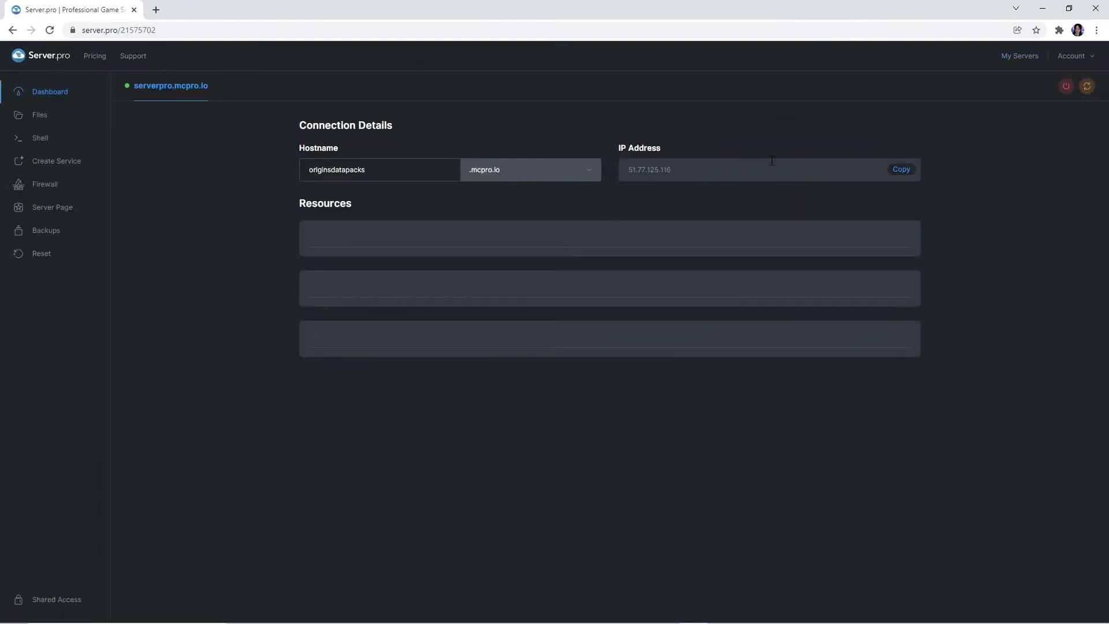
Step: Create and install a Terraria tModLoader 0.11.8.5 service with the world name 'world'
click(73, 169)
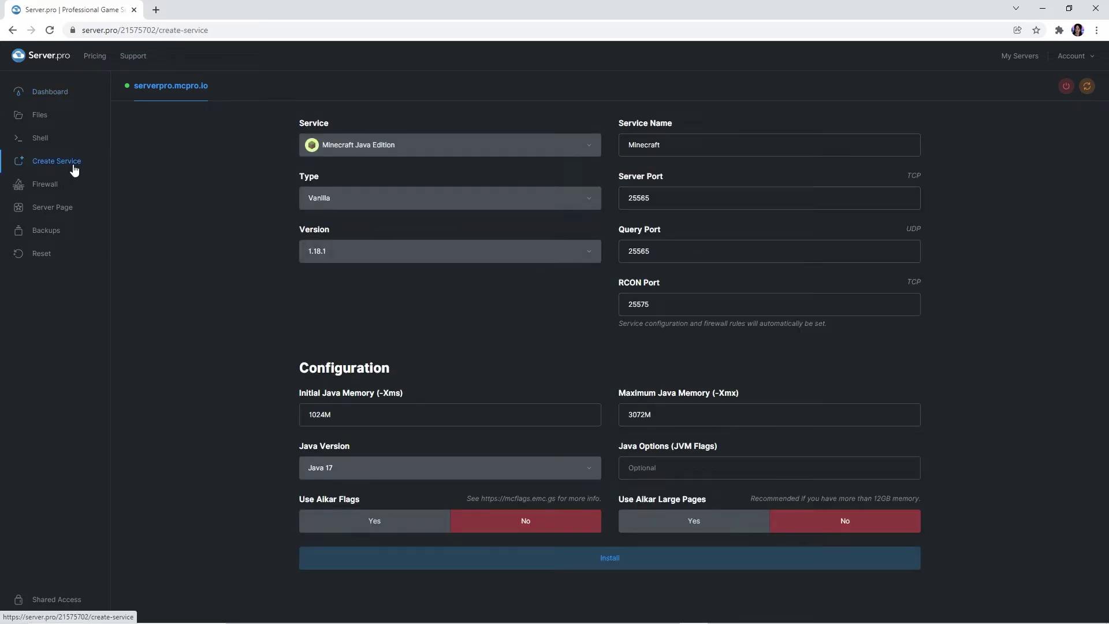
click(321, 145)
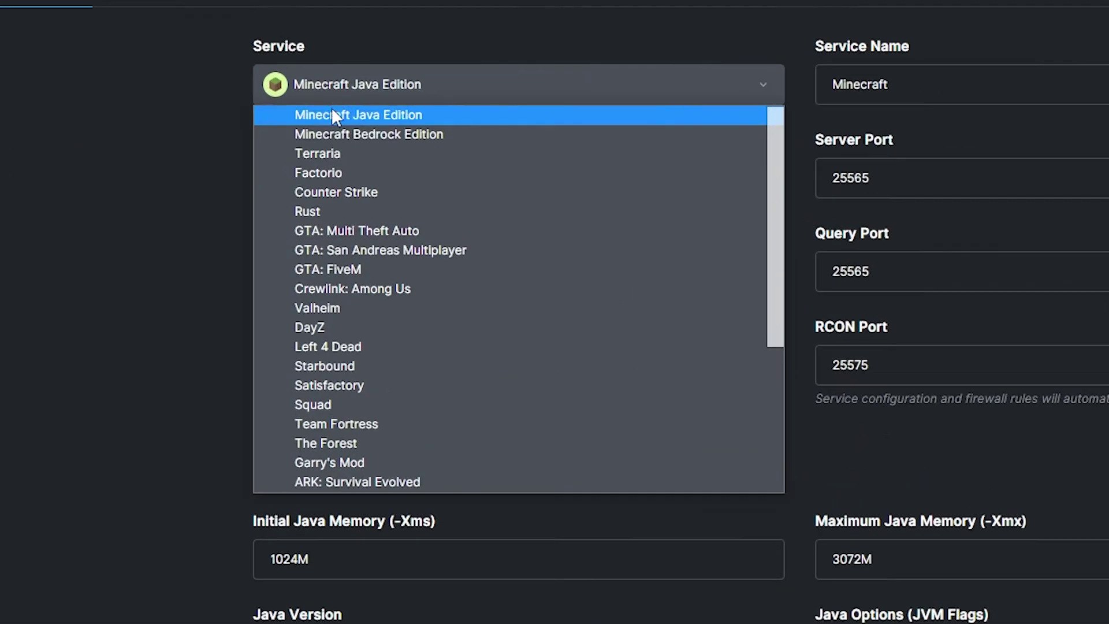
click(324, 155)
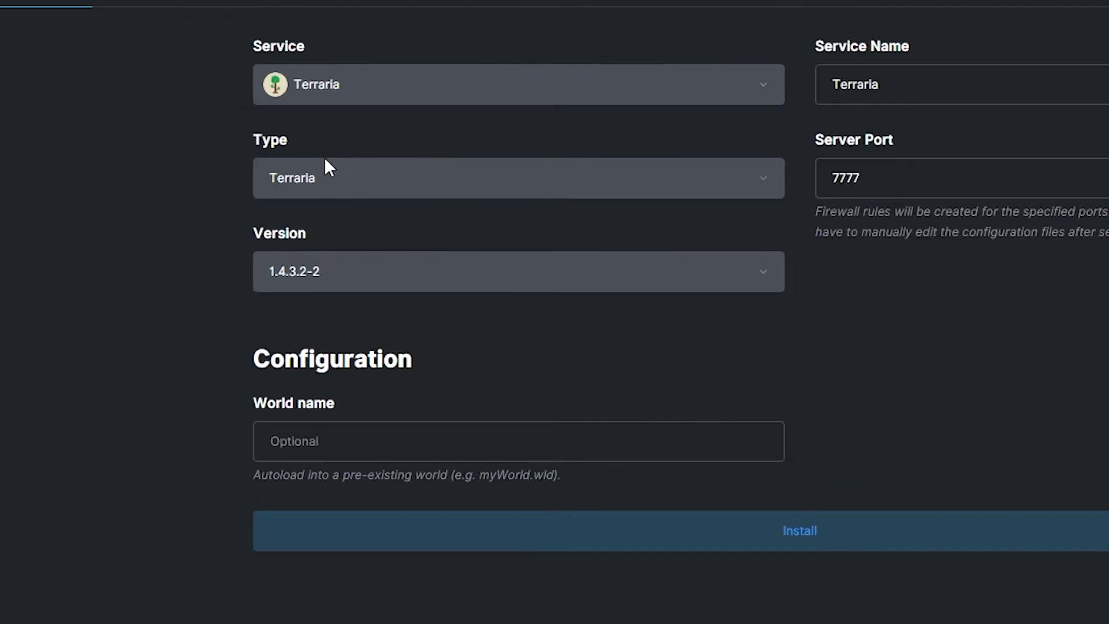
click(324, 165)
click(317, 229)
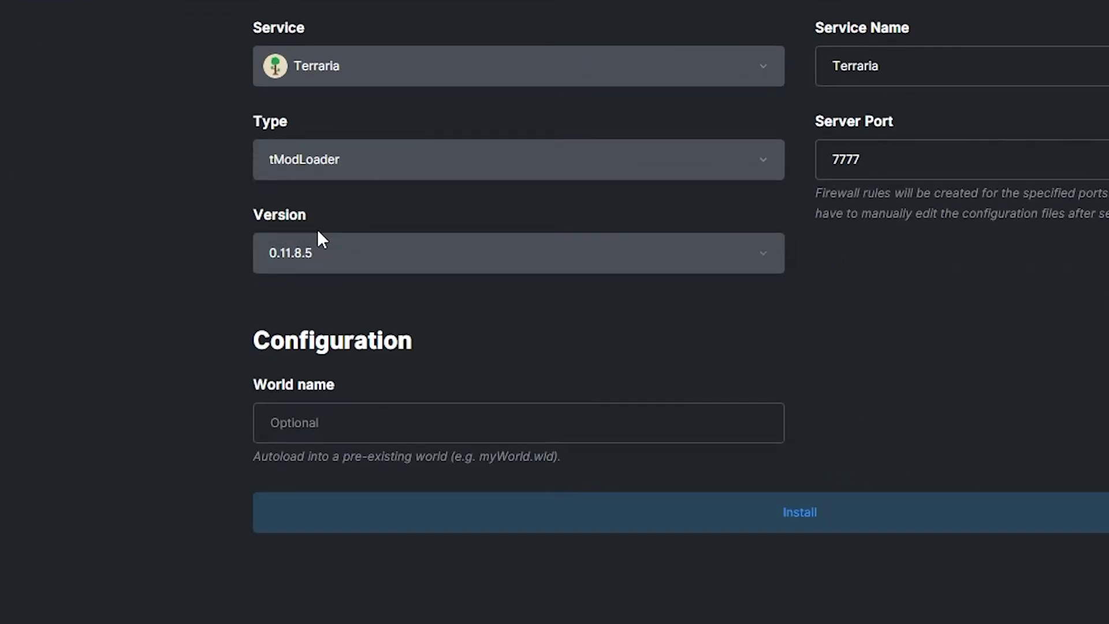
click(317, 254)
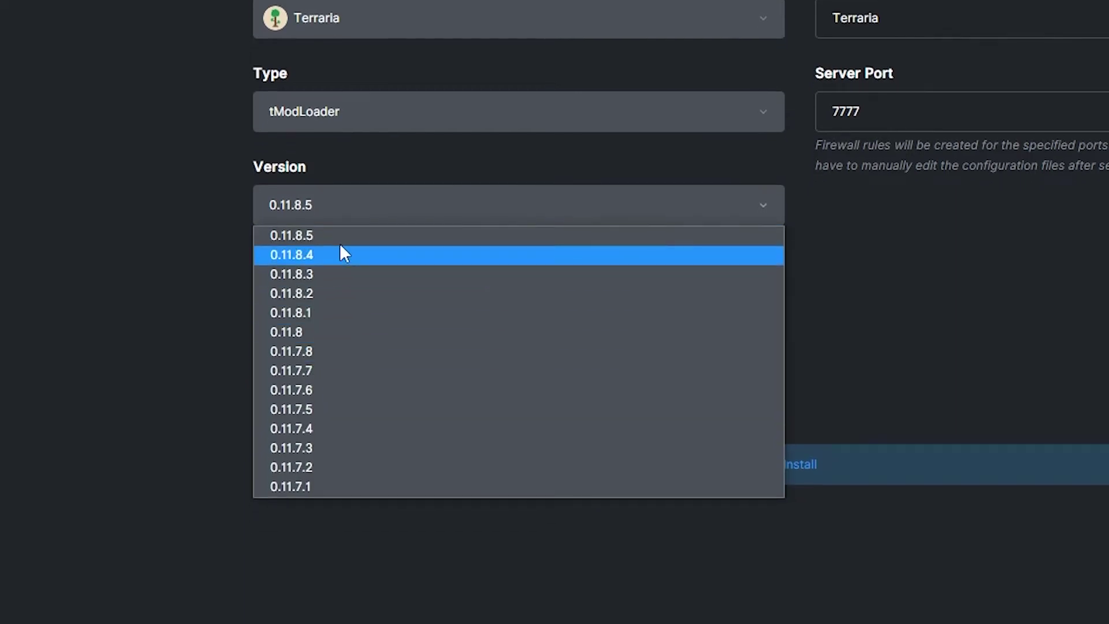
click(327, 235)
click(302, 391)
text(world)
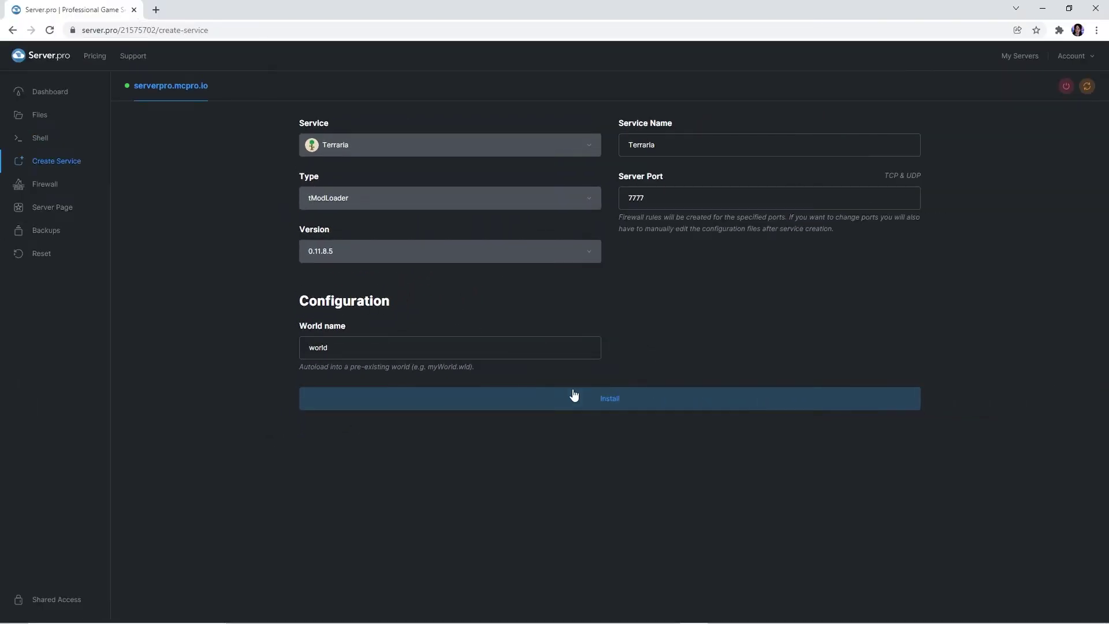
click(573, 396)
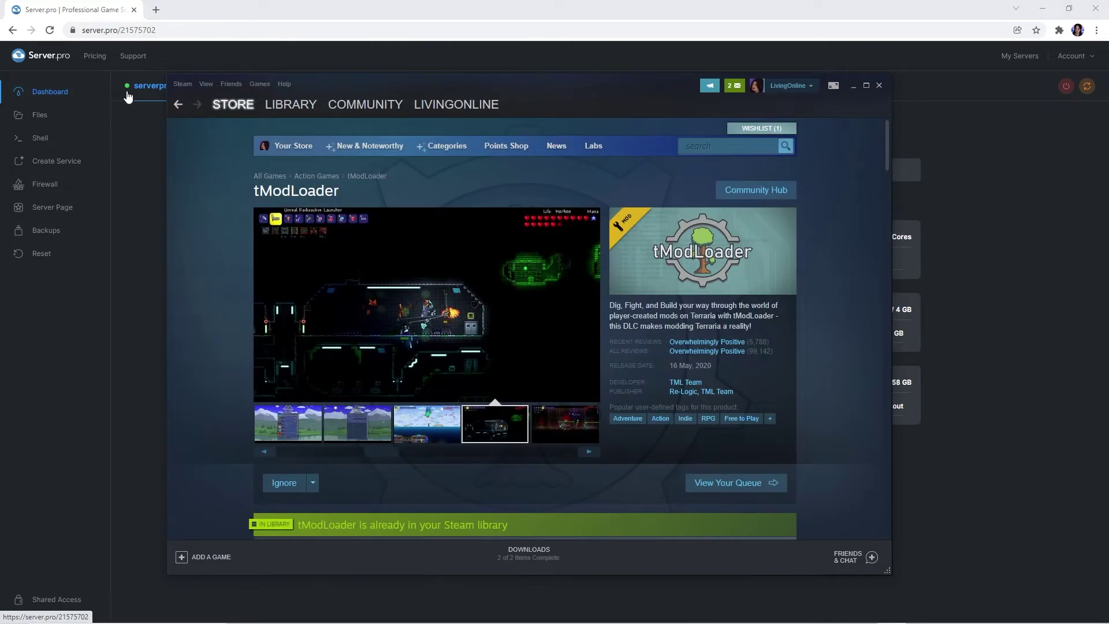
Step: Launch tModLoader from the Steam library and choose Multiplayer > Join via IP
click(285, 116)
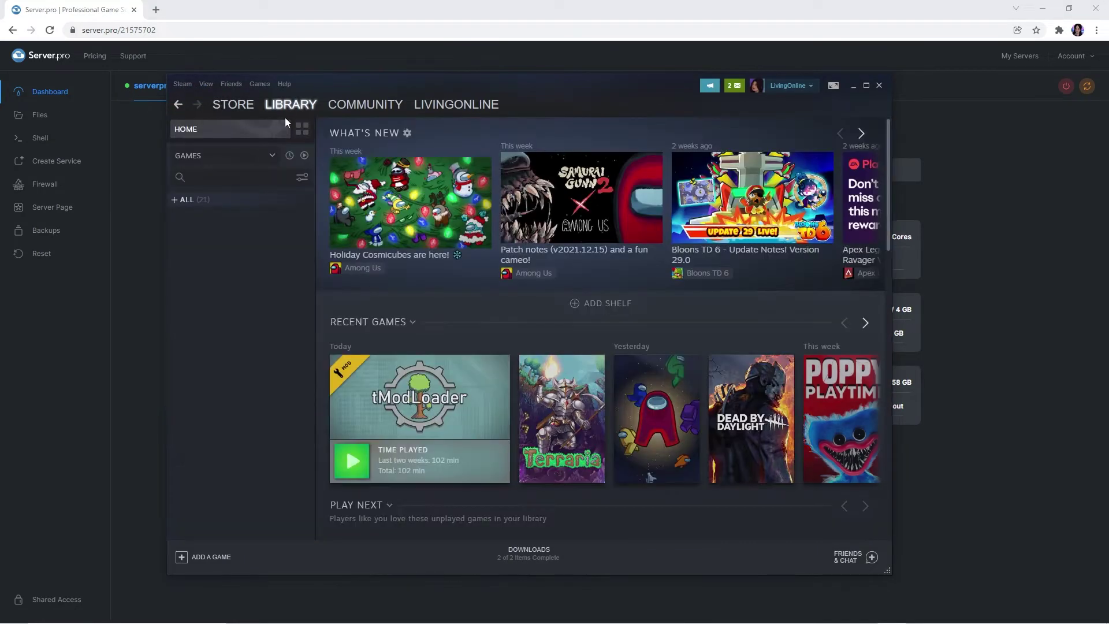
click(179, 201)
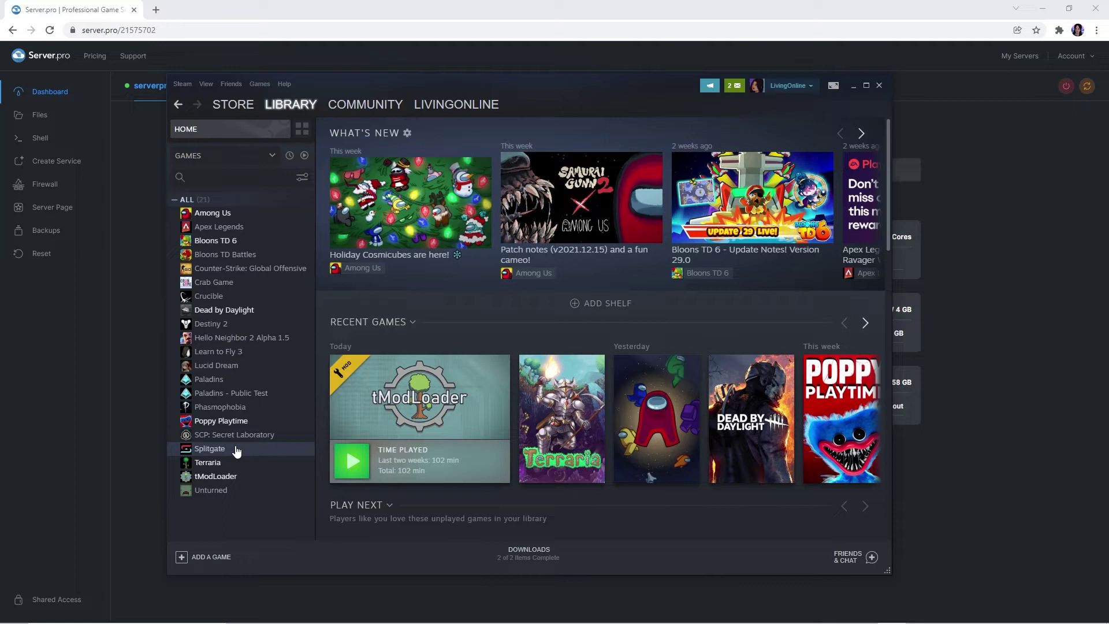
click(231, 476)
click(367, 323)
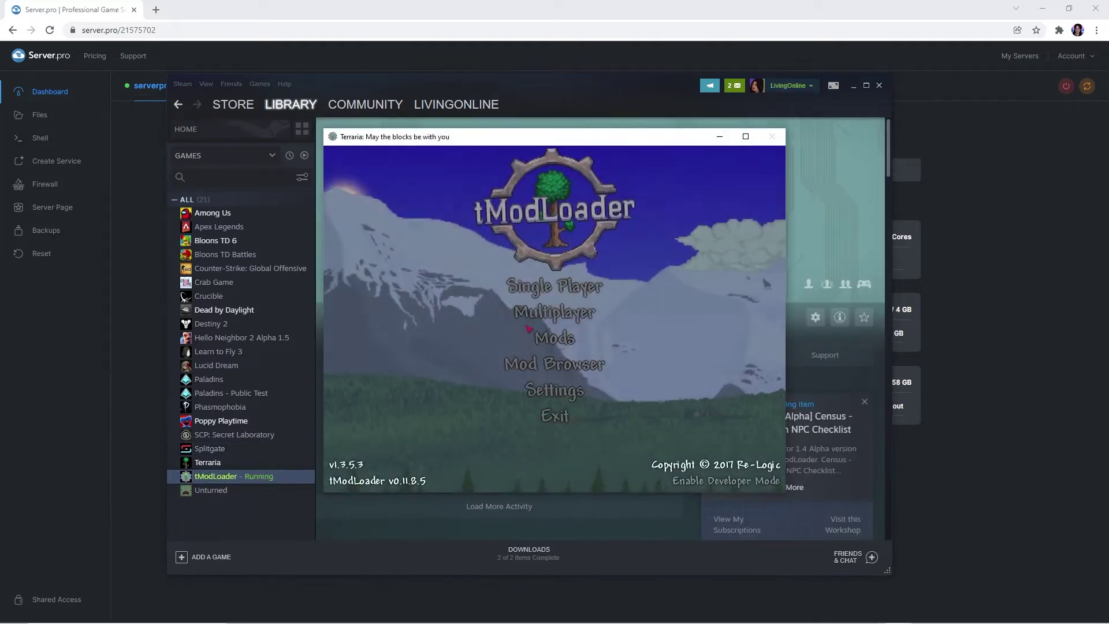
click(530, 317)
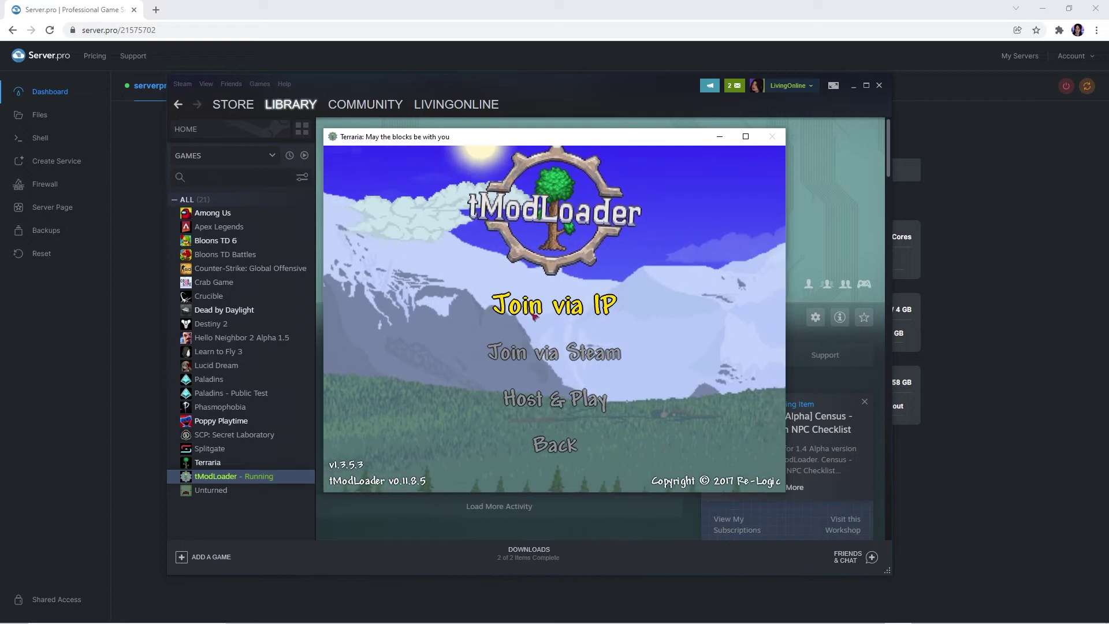
click(534, 316)
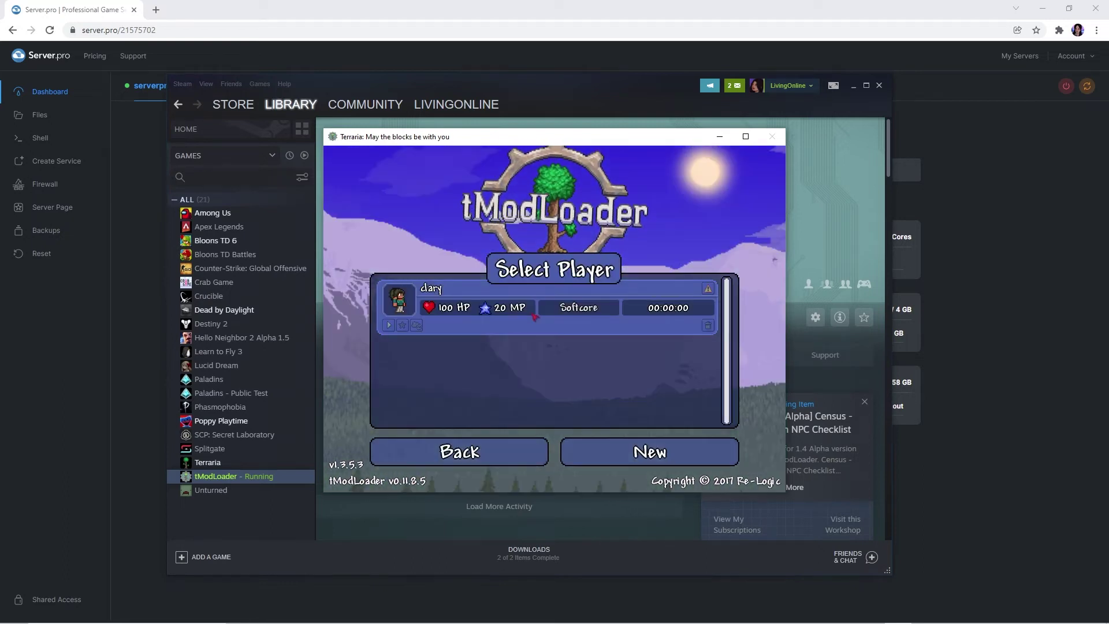
Step: Pick the existing character, then paste and accept the server IP 51.77.125.116
click(389, 325)
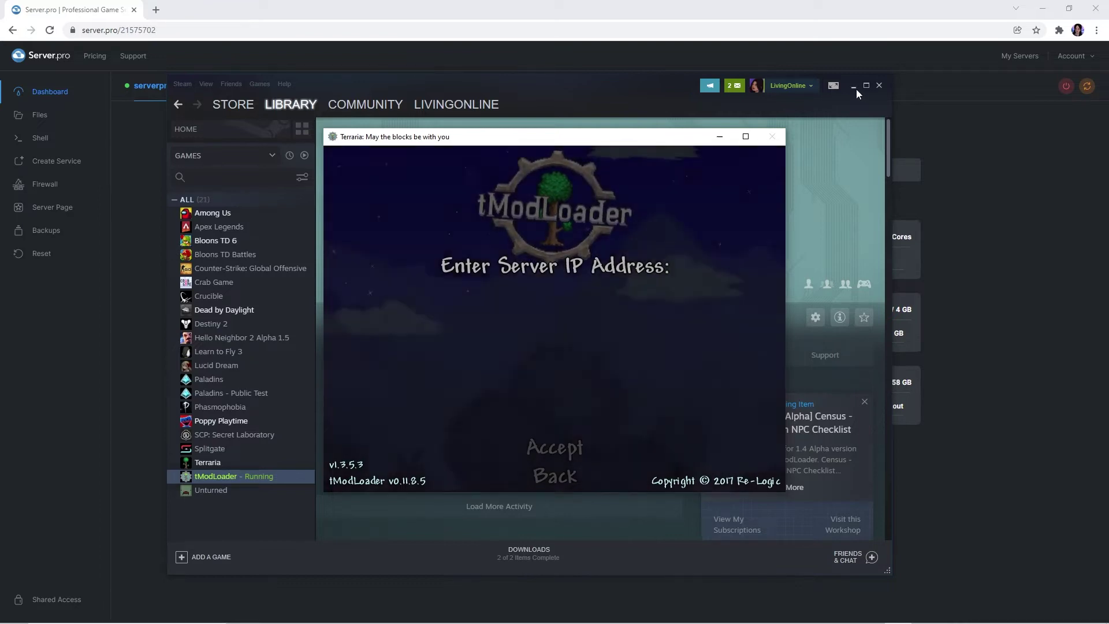
click(853, 87)
click(717, 137)
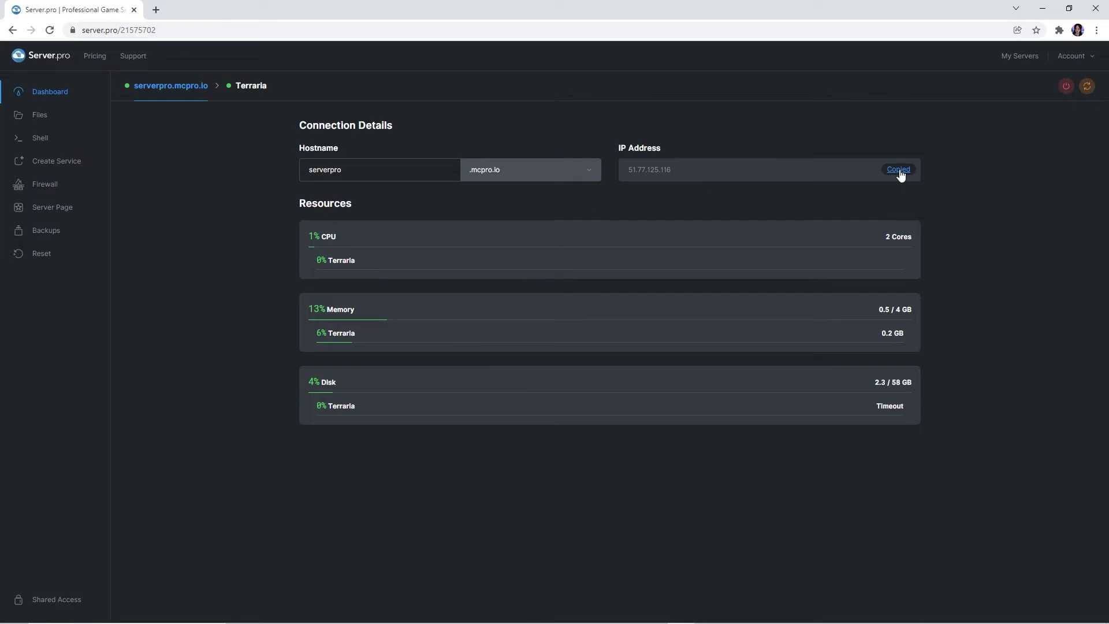
key(alt+Tab)
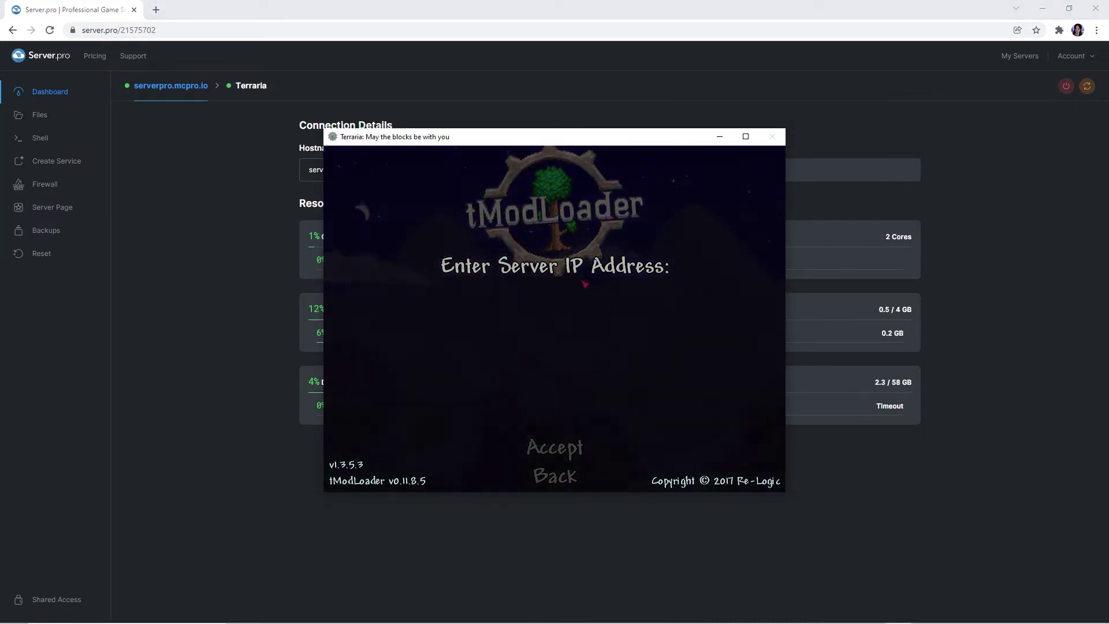
text(51.77.125.116)
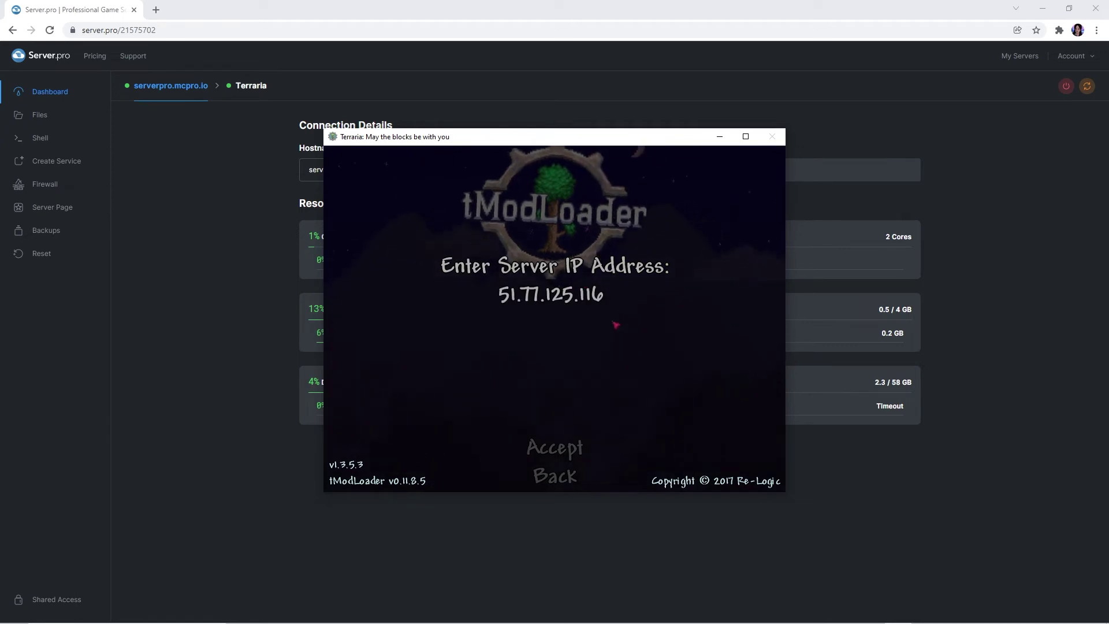
click(565, 448)
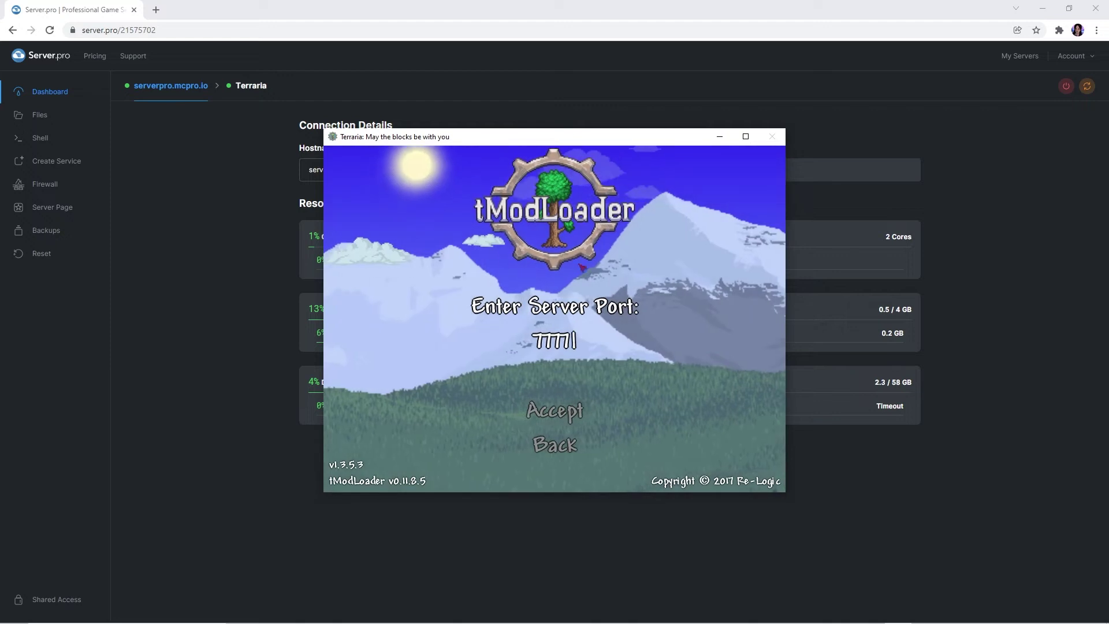
Step: Copy port 7777 from the Terraria service settings and accept it to connect
click(269, 84)
click(259, 91)
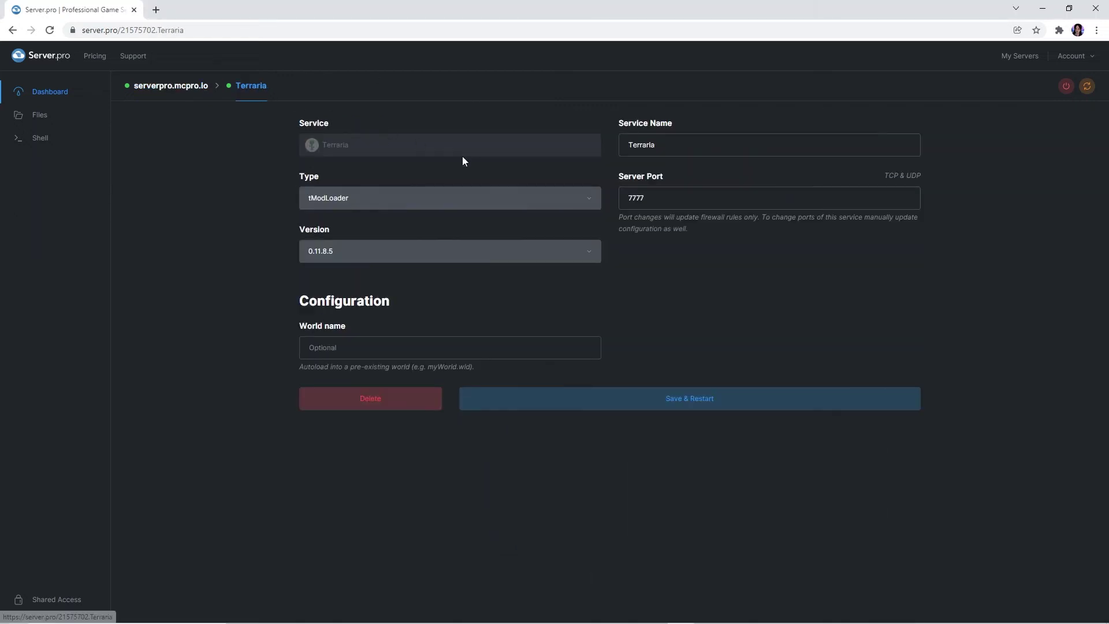
right_click(637, 195)
click(665, 216)
key(alt+Tab)
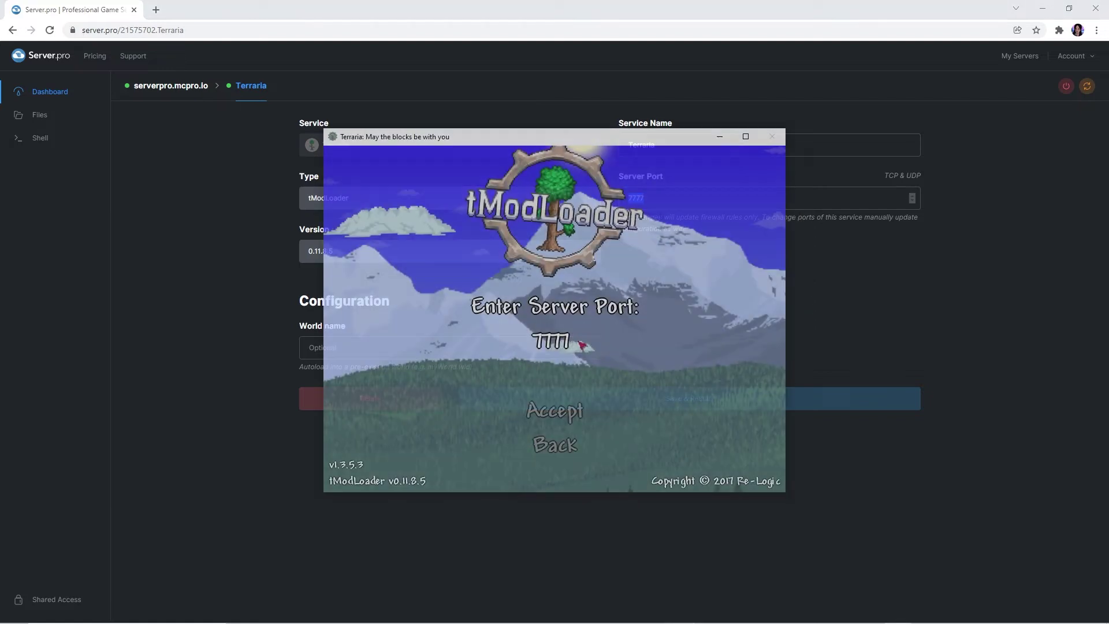
click(566, 412)
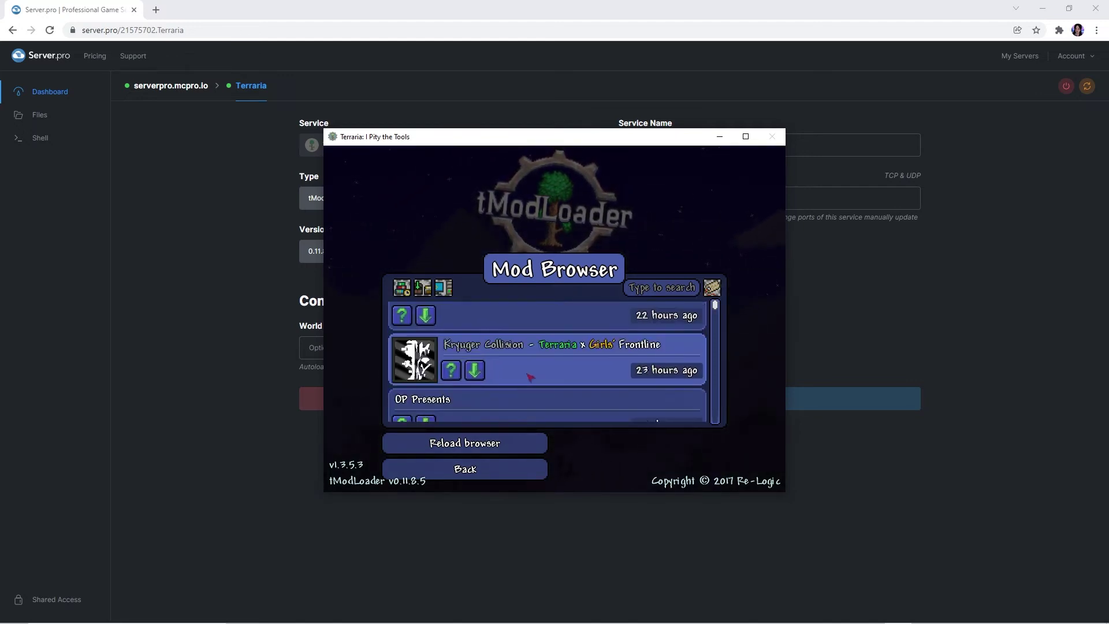
Step: Back out of the Mod Browser and let ModLoader v0.11.8.5 reload to the main menu
click(499, 470)
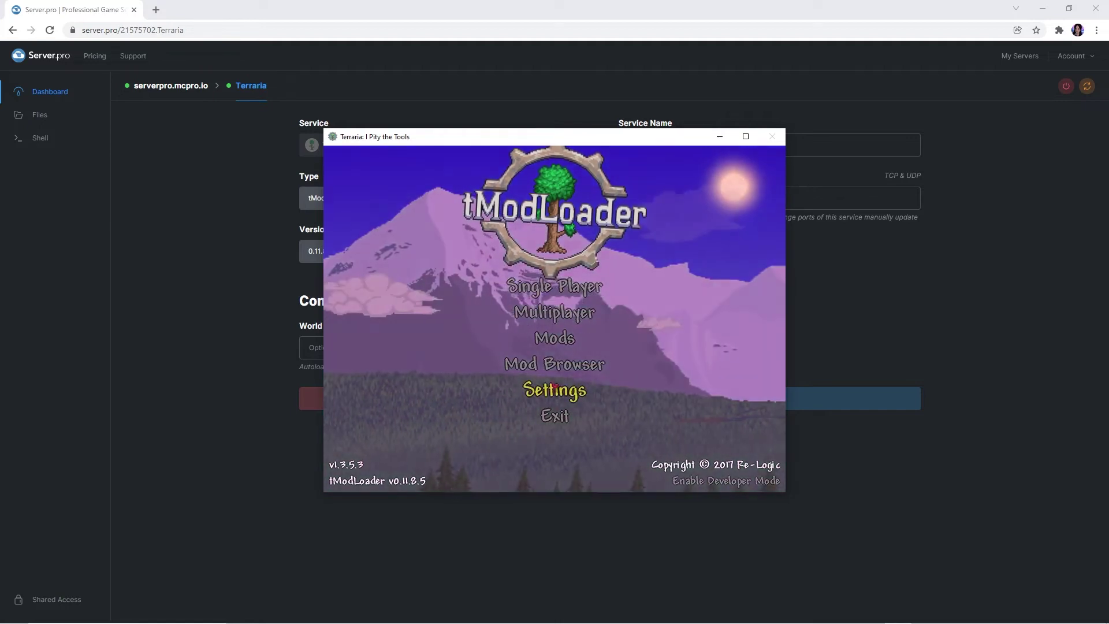
Step: Review the Mods list and local Mods folder, then minimize tModLoader back to Server.pro
click(560, 339)
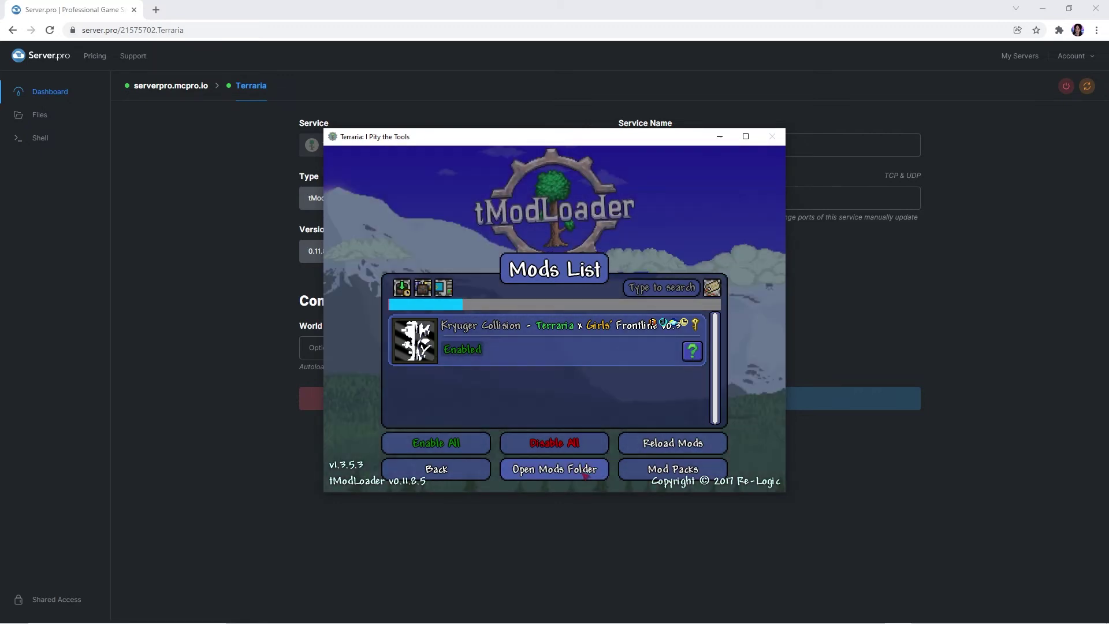
click(583, 471)
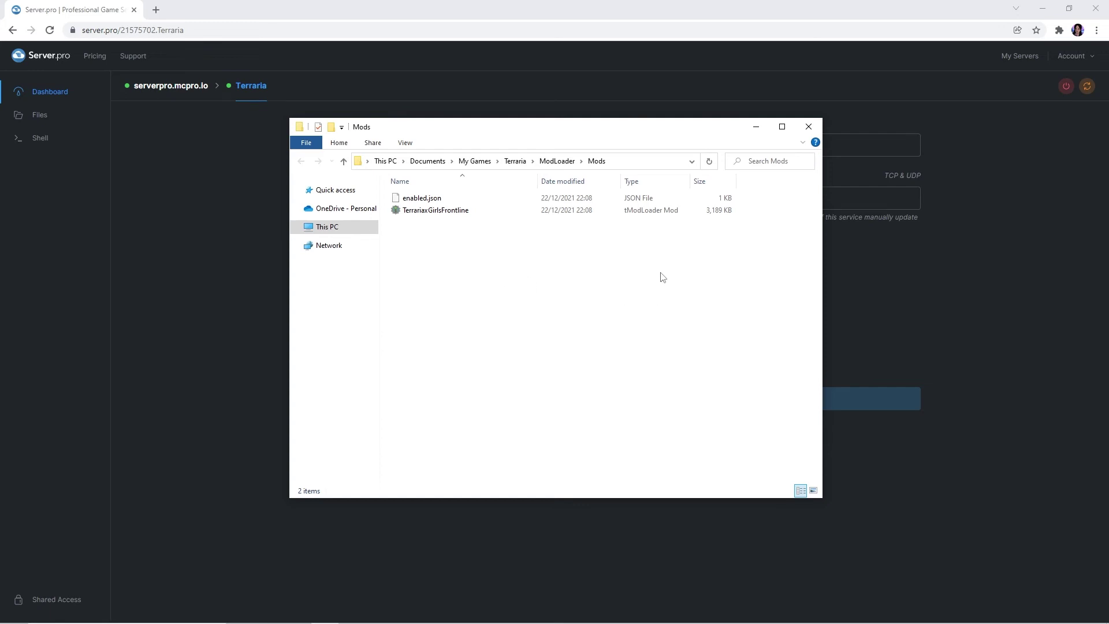
click(755, 127)
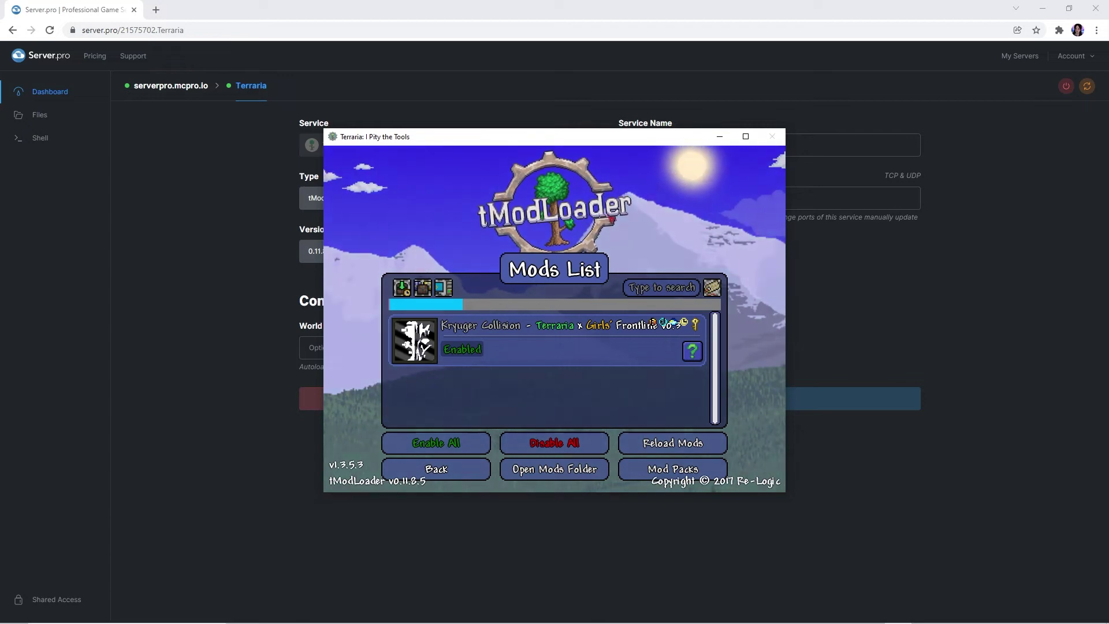
click(720, 136)
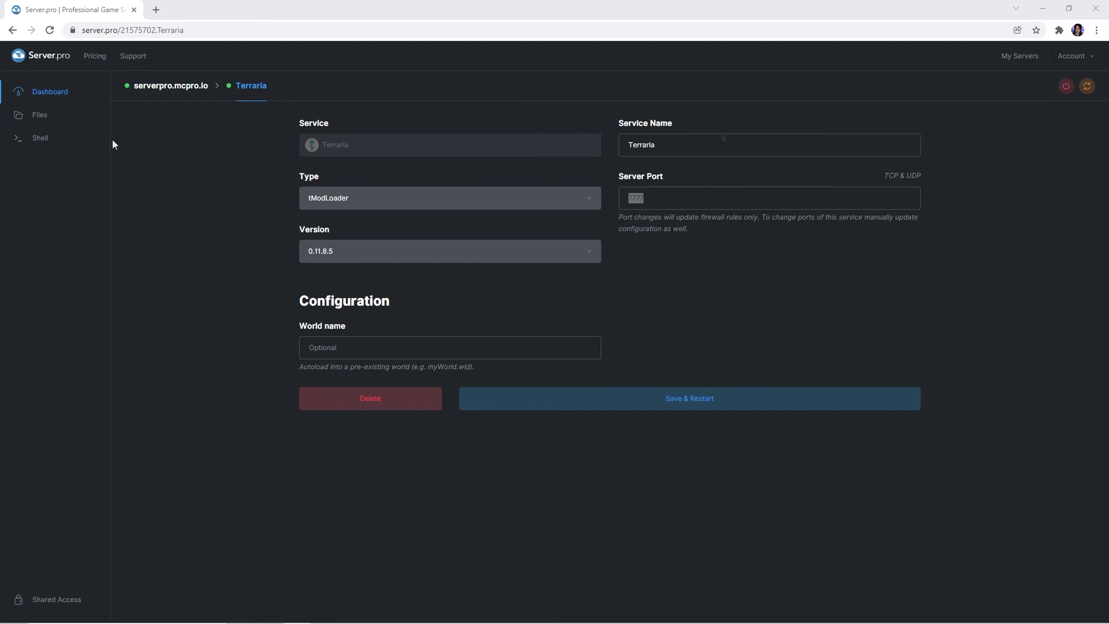
Step: Drag enabled.json and TerrariaxGirlsFrontline.tmod into the server's mods folder in Files
click(71, 117)
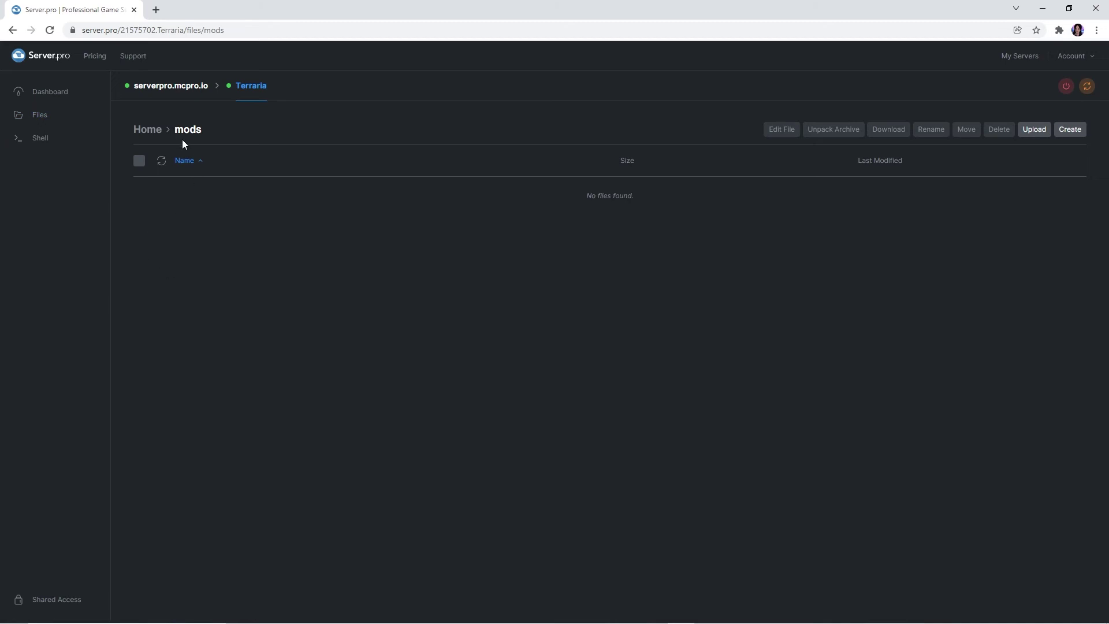
key(alt+Tab)
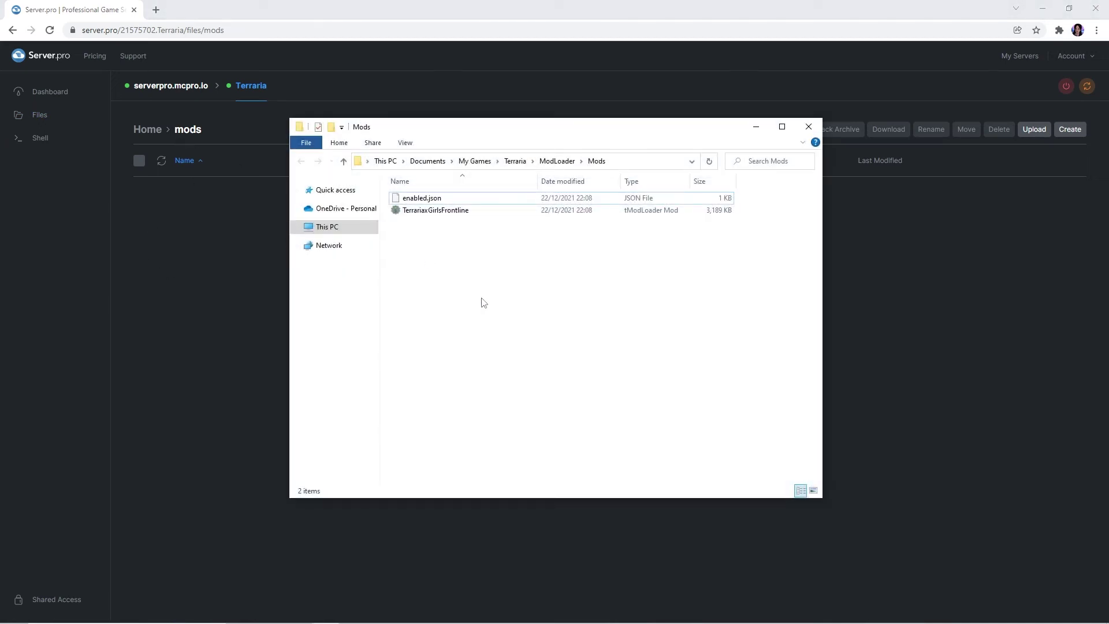
drag(483, 303, 220, 218)
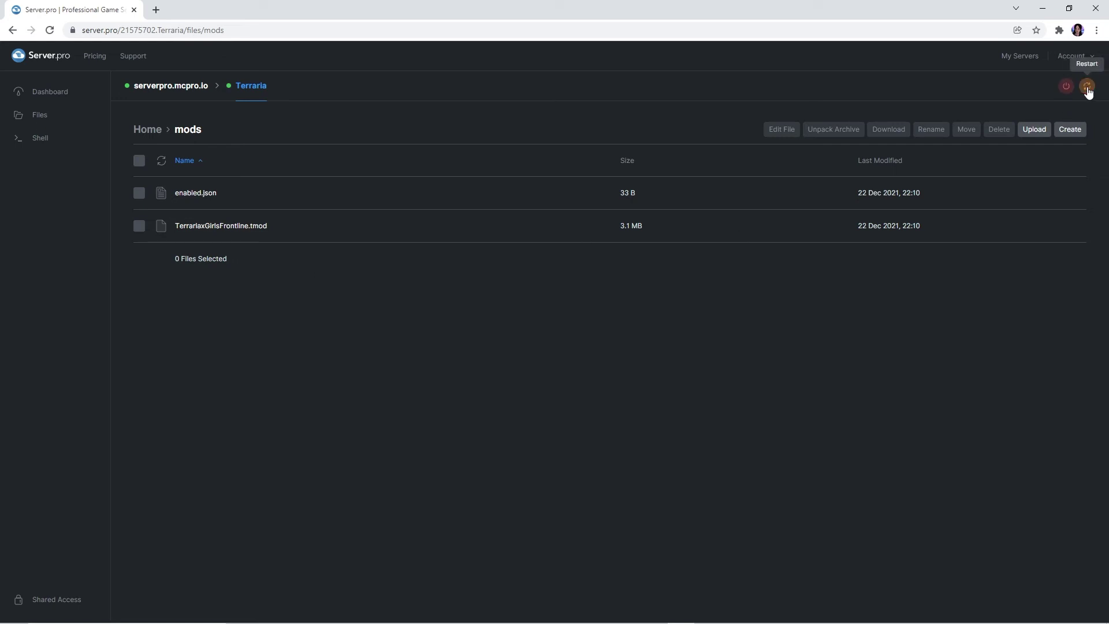
Step: Switch back to the game and disable Kryuger Collision in the Mods list
key(alt+Tab)
key(d)
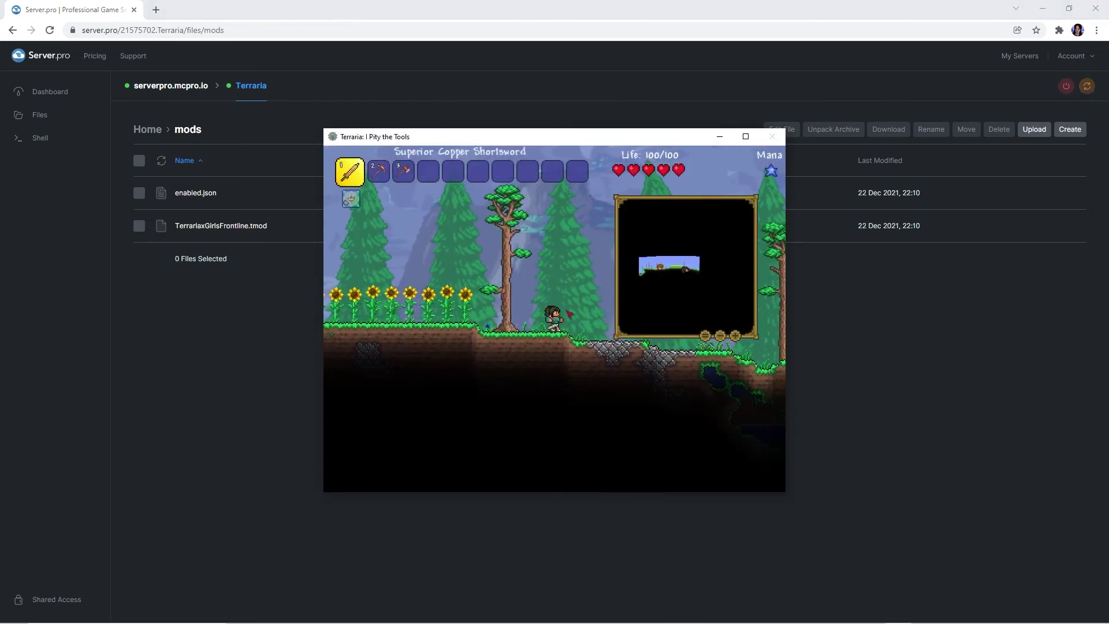
key(d)
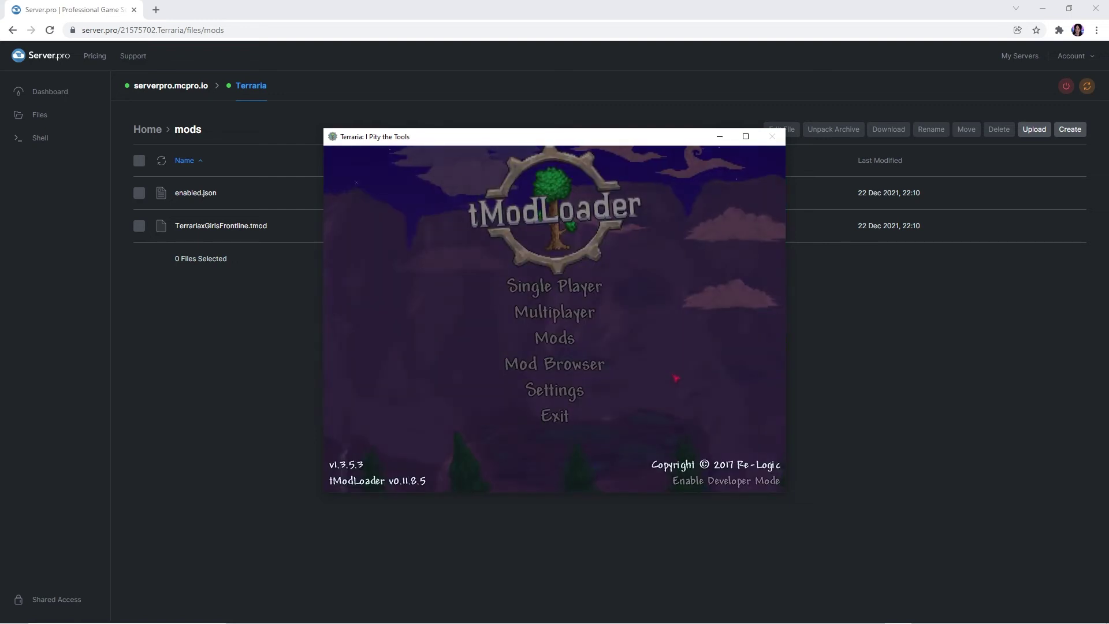
click(554, 338)
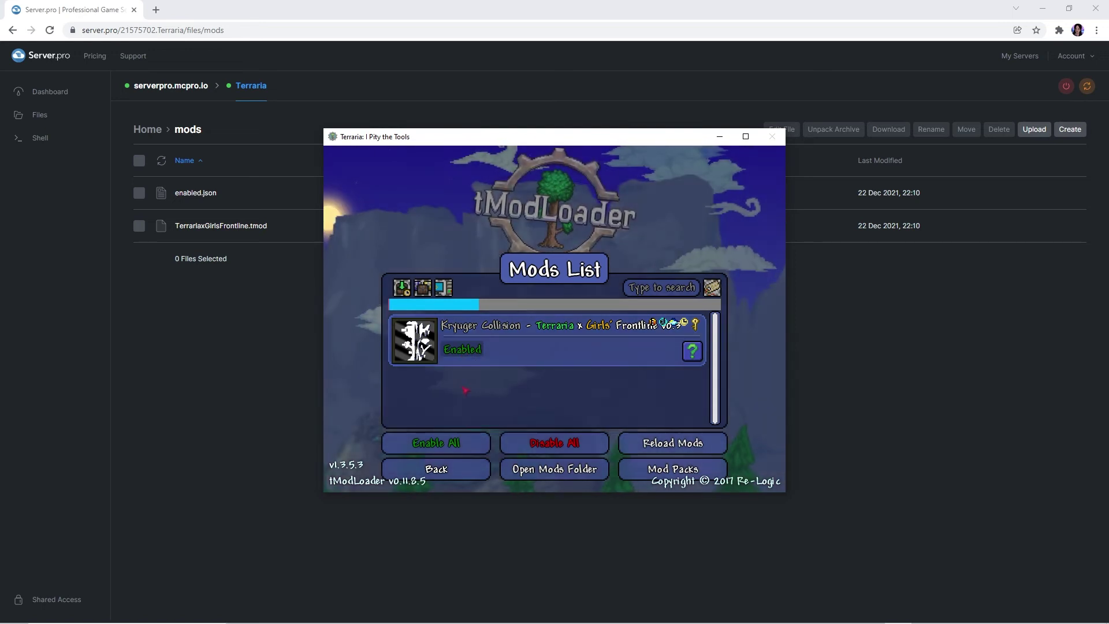
click(464, 360)
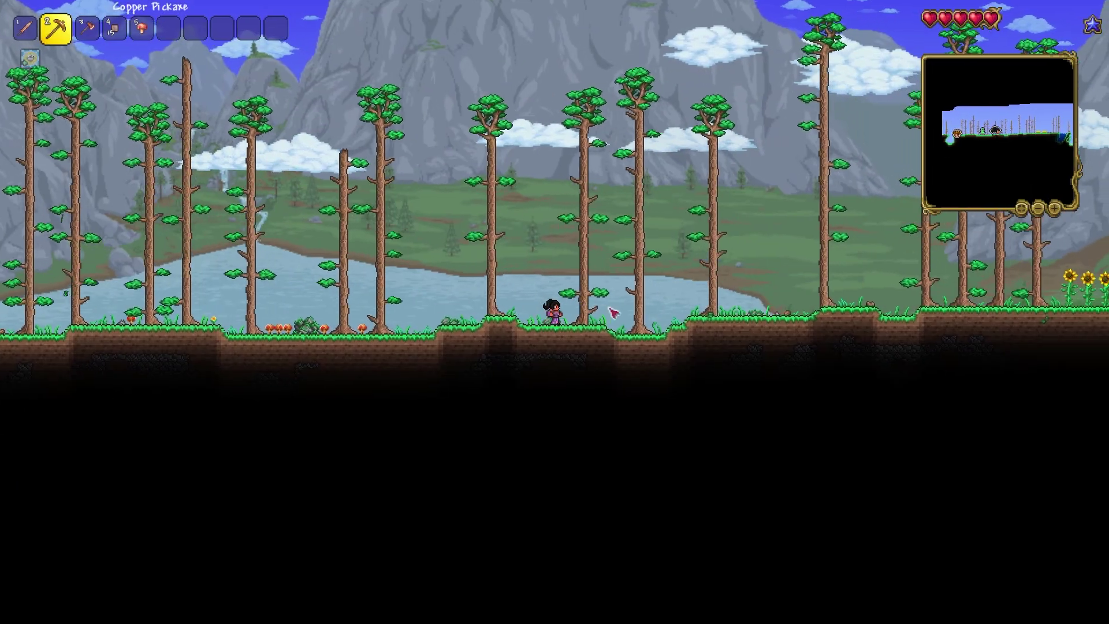
Step: Walk the character east past the sunflowers and jump over the water-filled ravine
key(d)
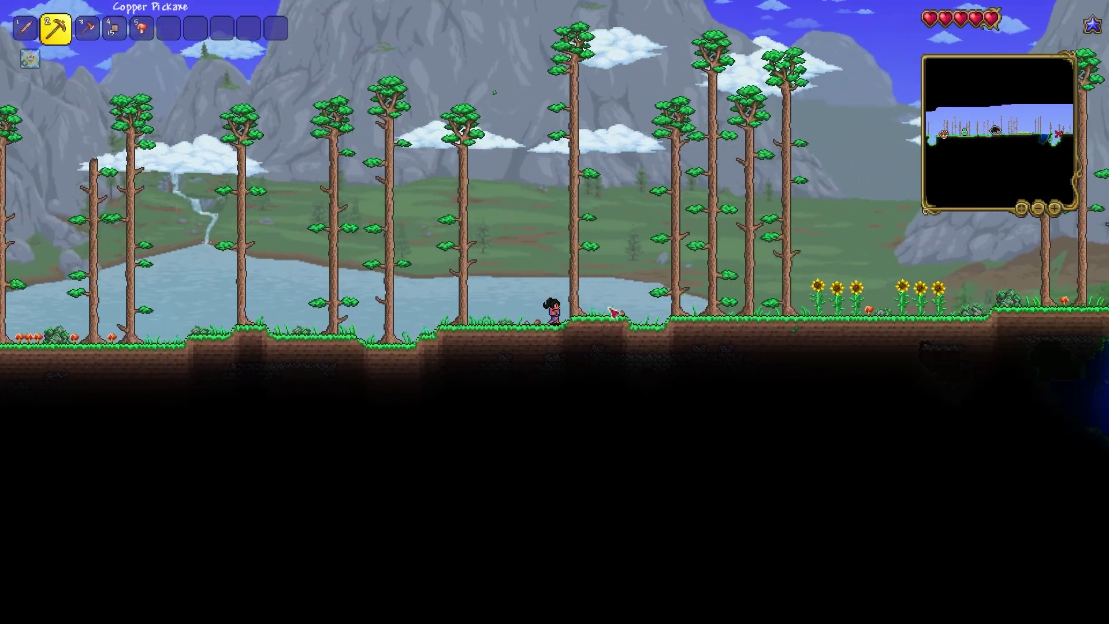
key(d)
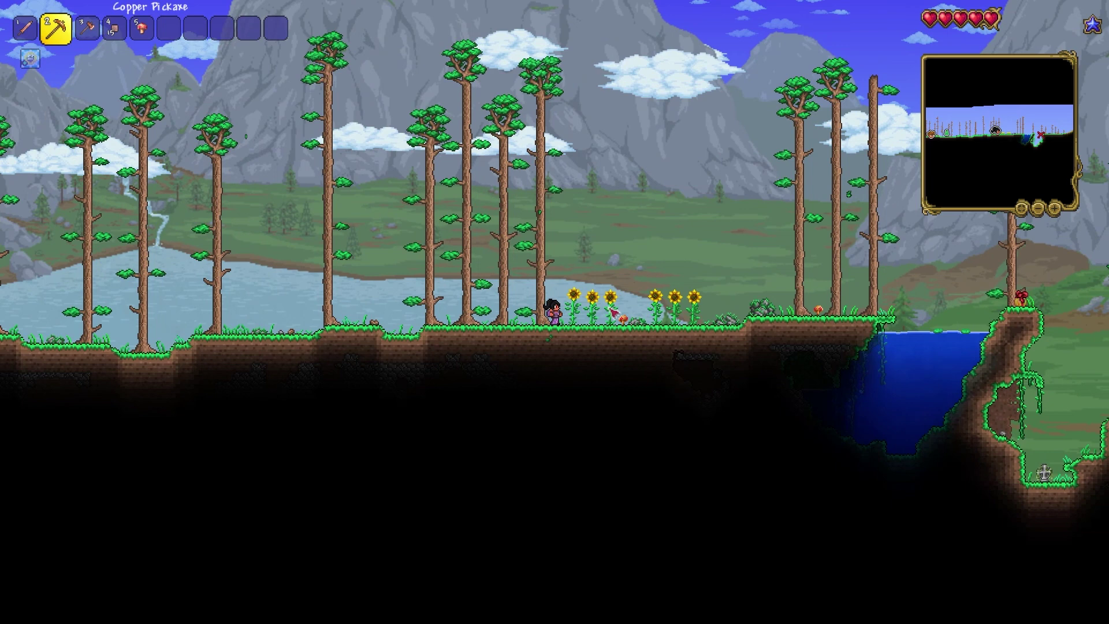
key(d)
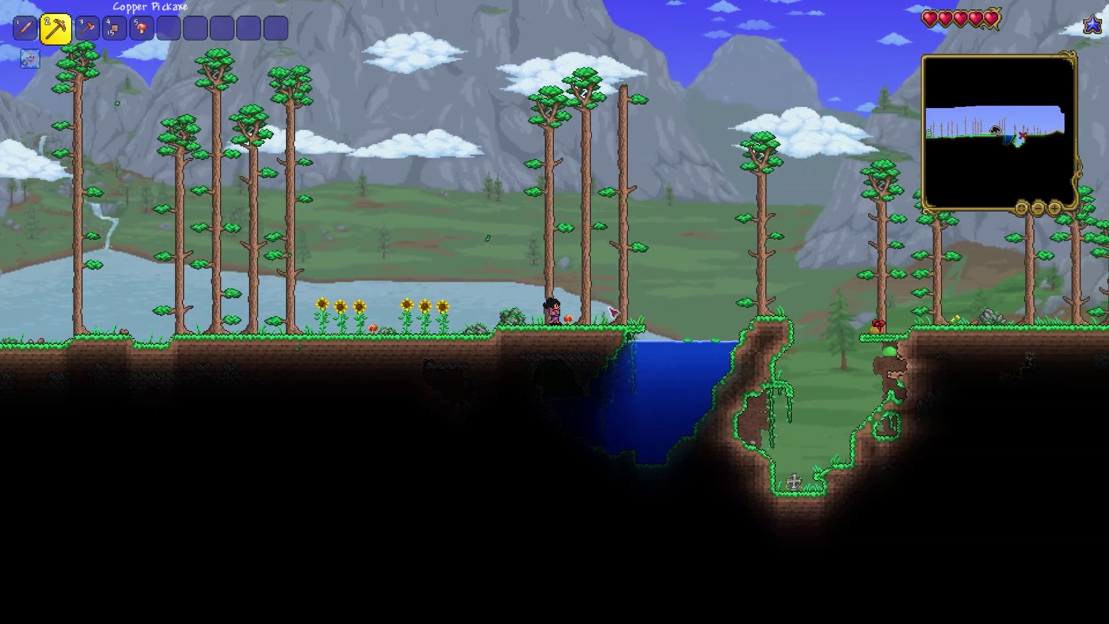
key(space)
key(d)
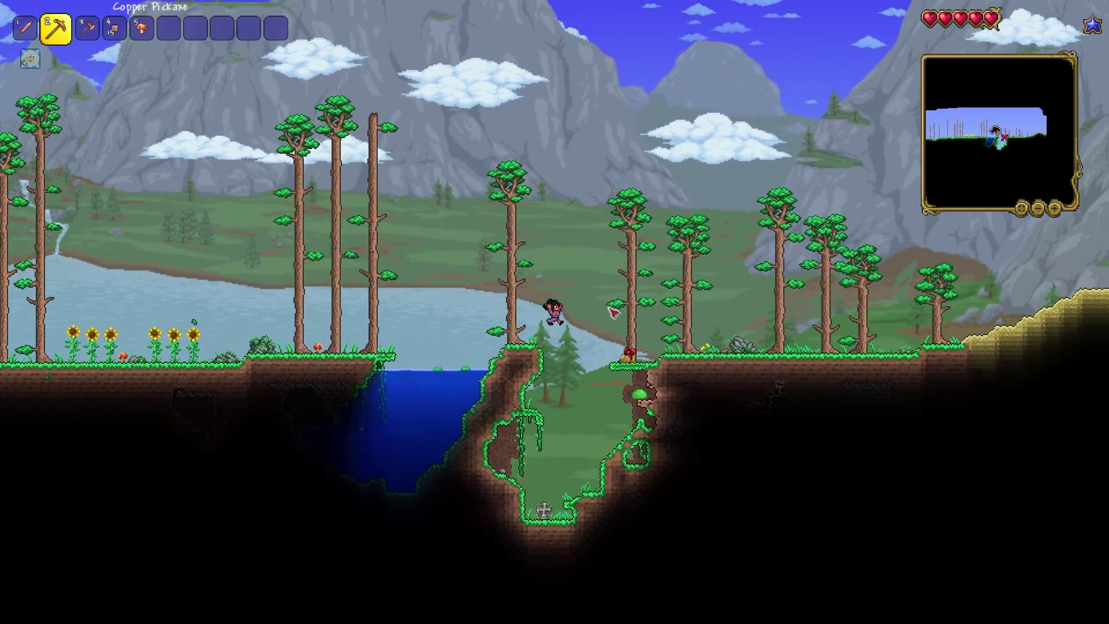